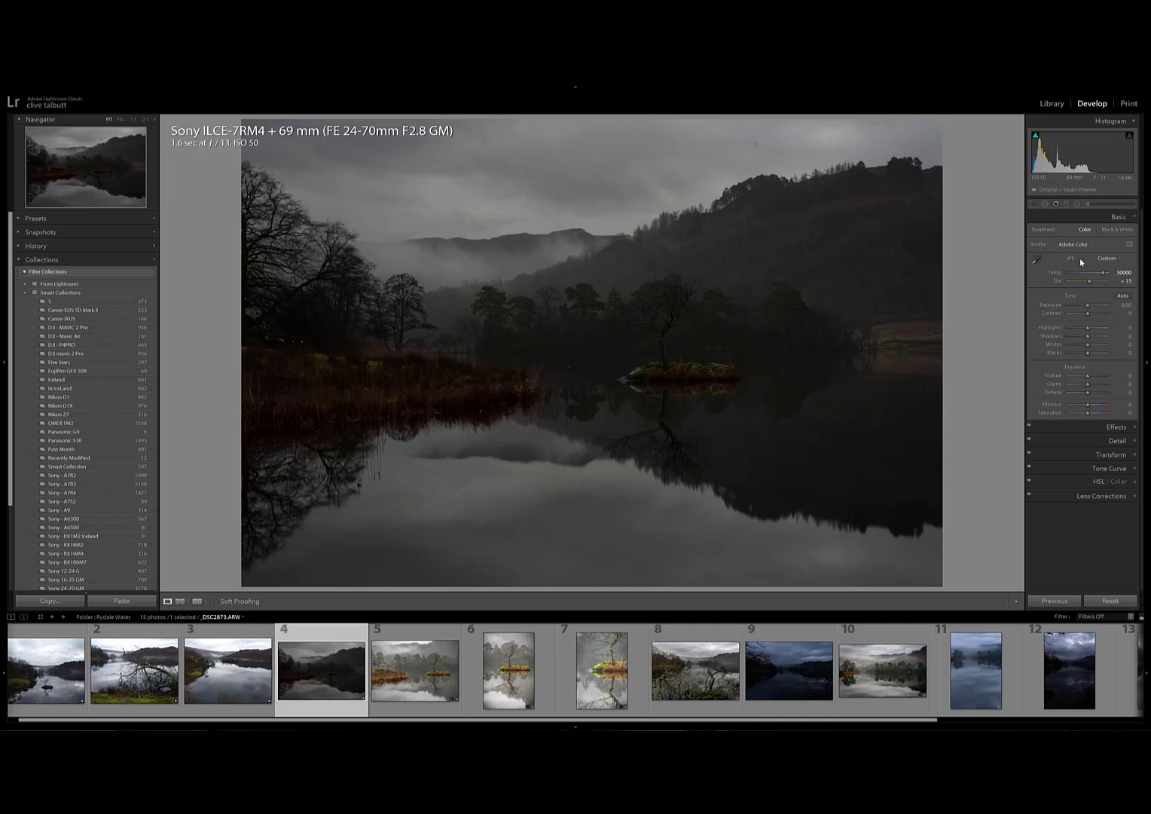
Heal the small dark spot in the sky above the hill with the Spot Removal tool
click(1045, 204)
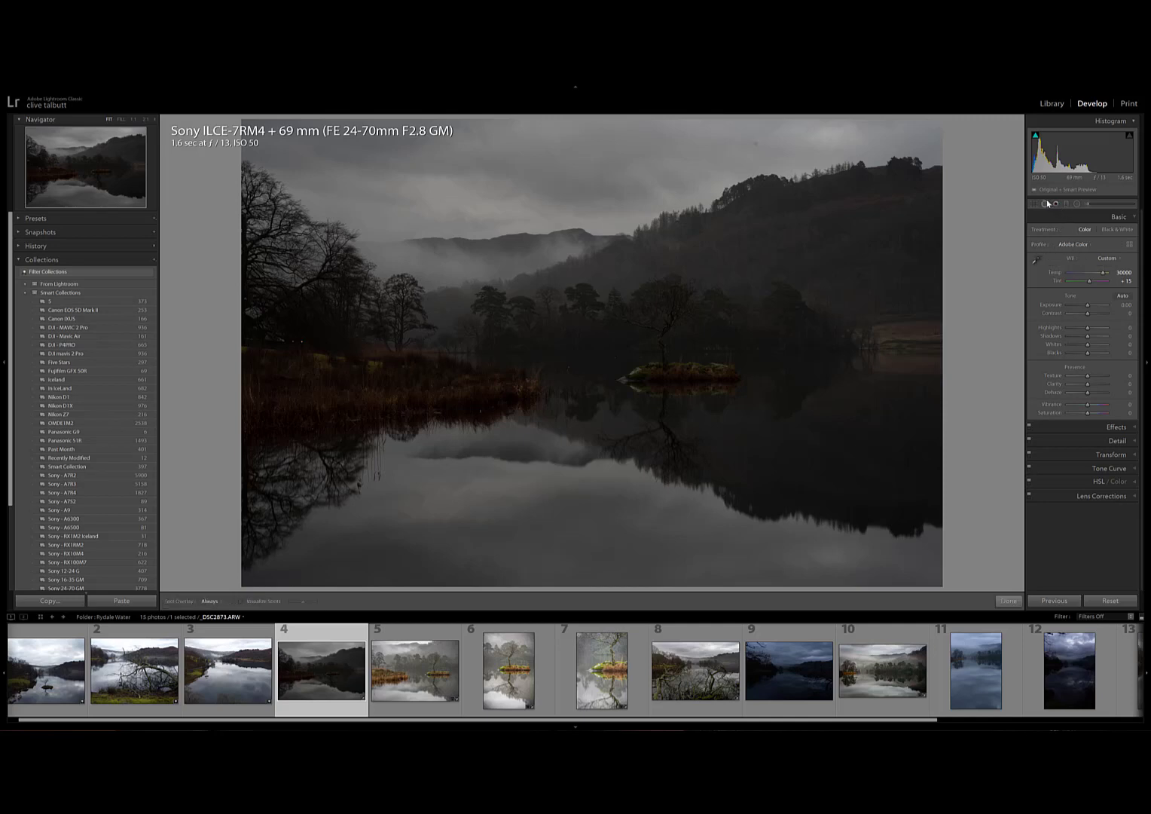
click(753, 142)
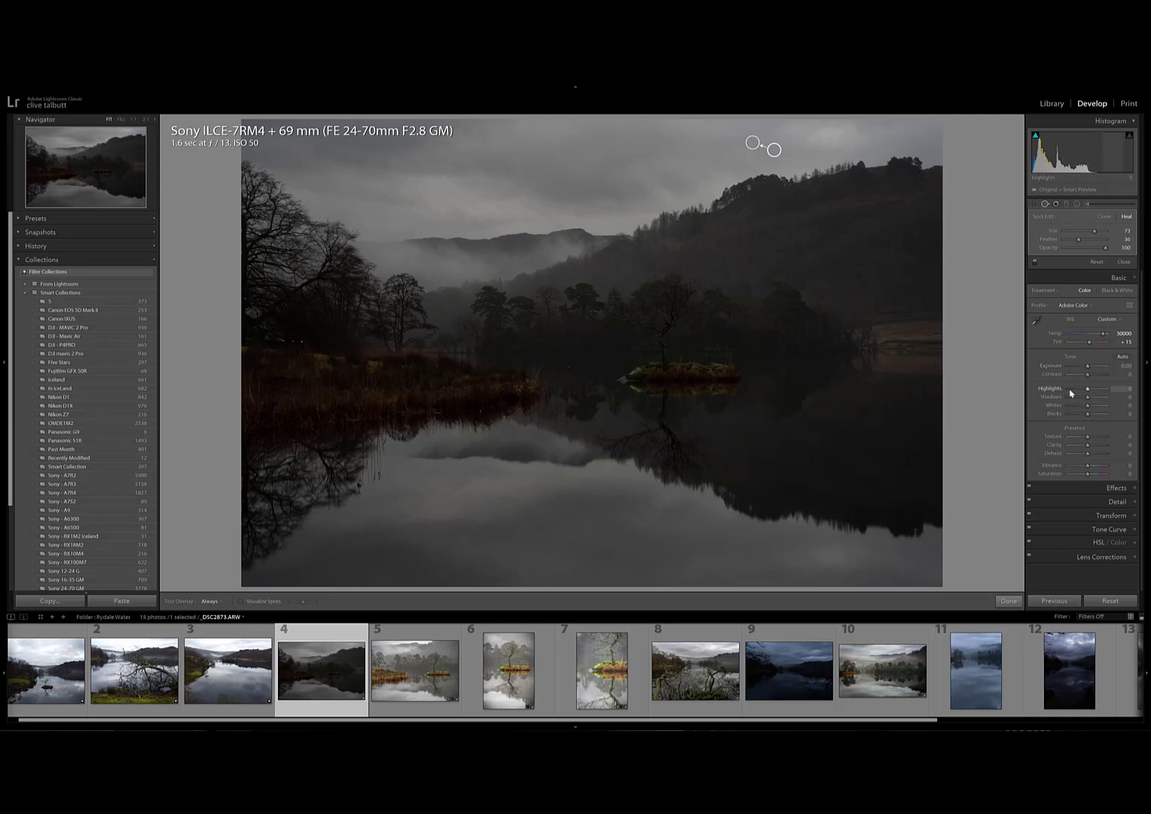
Set Exposure to +0.81, Highlights to −50, Shadows to +100, Whites to +29 and Blacks to −13
mouse_move(1093, 399)
mouse_down()
mouse_move(1110, 396)
mouse_move(1092, 373)
mouse_up()
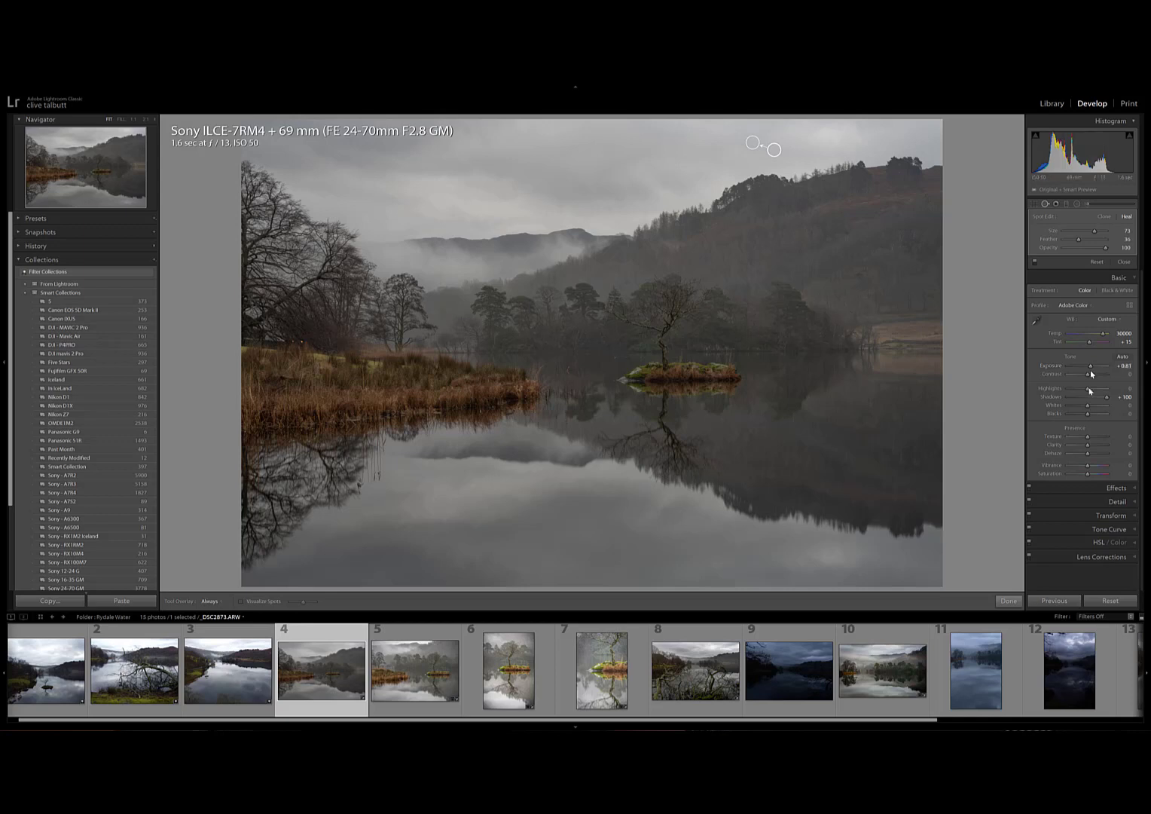
mouse_move(1087, 388)
mouse_down()
mouse_move(1073, 389)
mouse_move(1094, 407)
mouse_up()
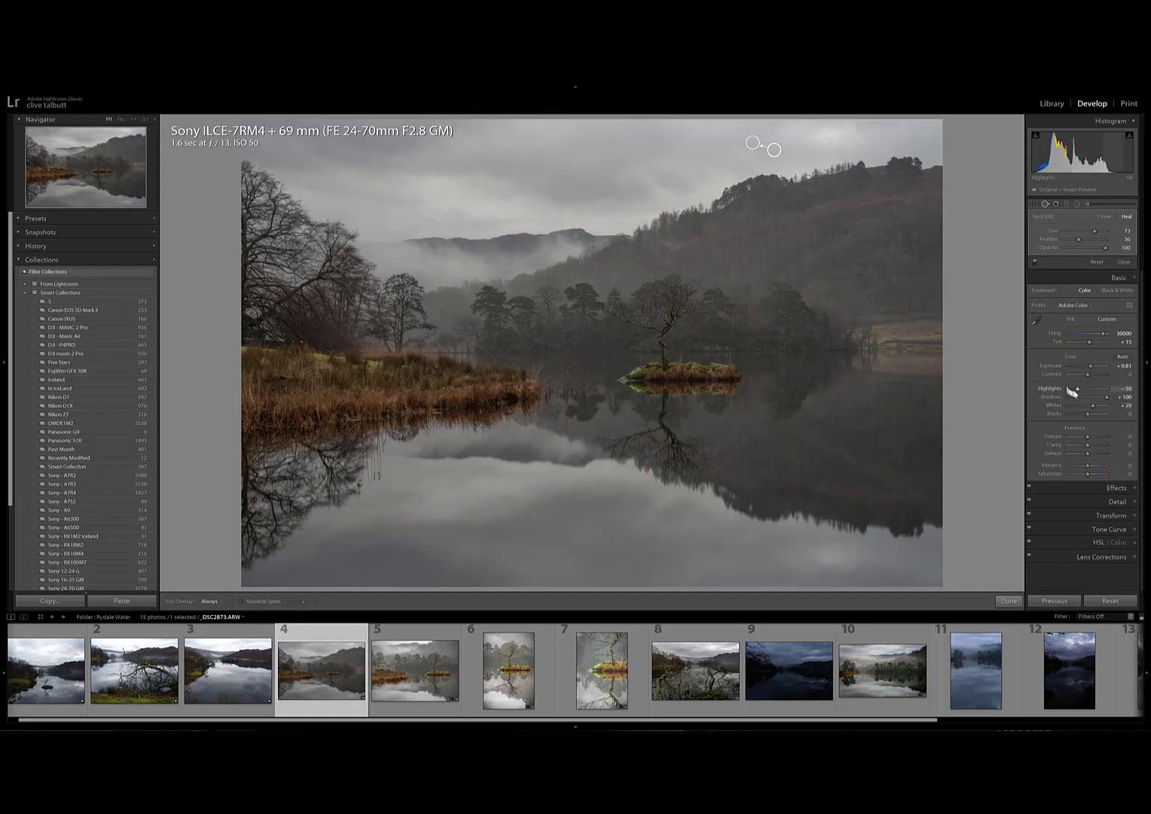
drag(1086, 416, 1086, 416)
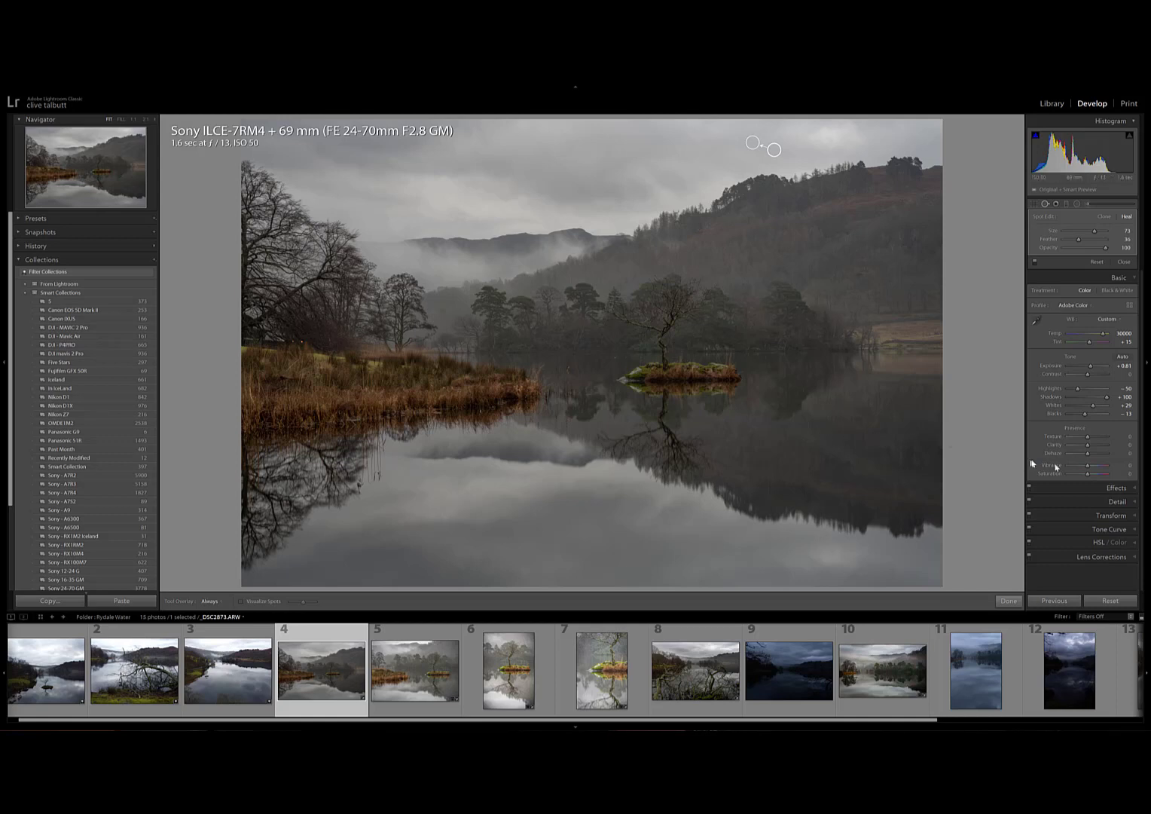
Set Texture to +15, Vibrance to +33 and Saturation to +24, and apply a post-crop vignette with an amount of −19
drag(1093, 467, 1095, 467)
drag(1090, 437, 1094, 442)
click(1130, 486)
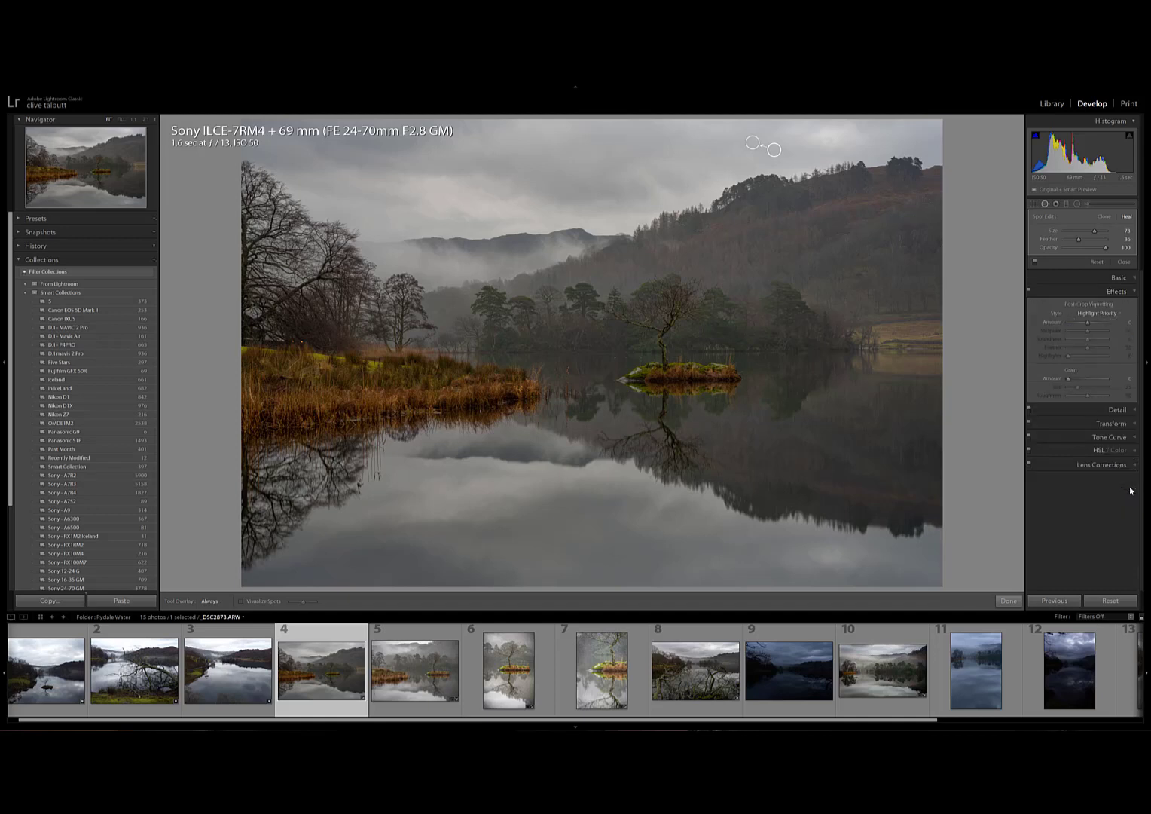
drag(1087, 325, 1083, 326)
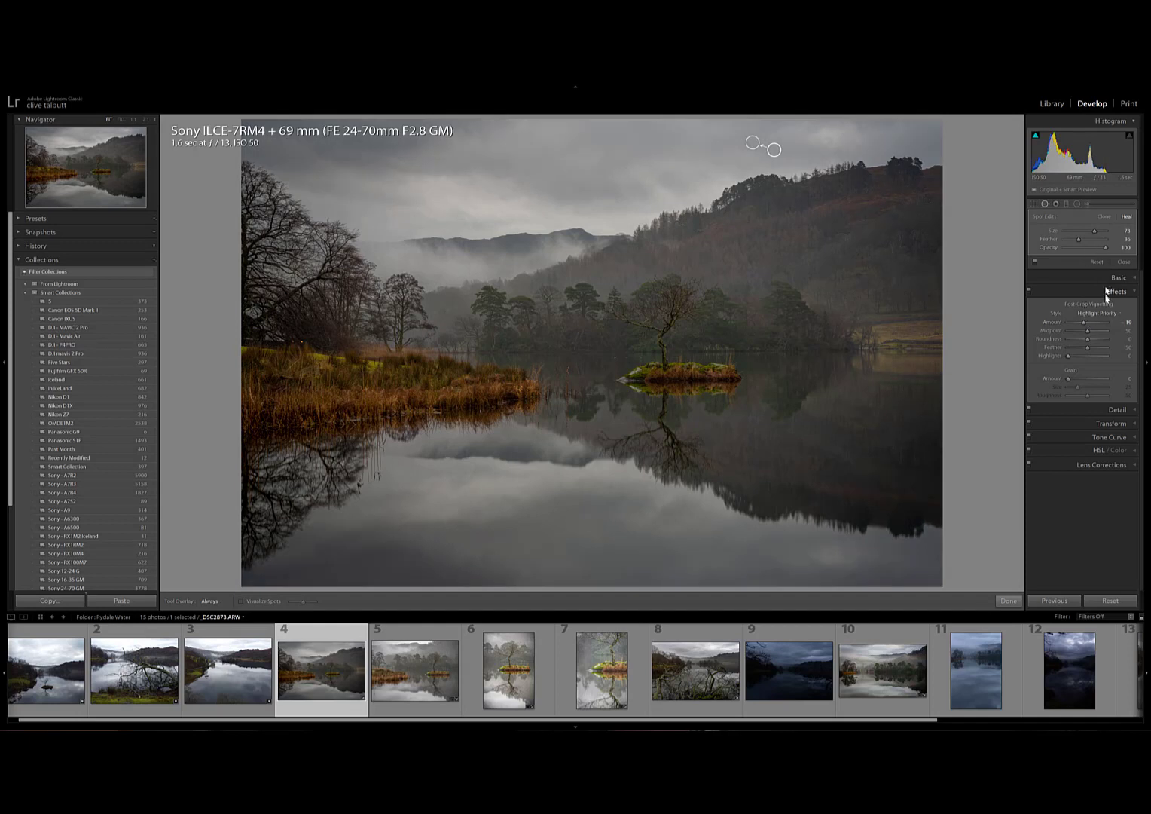
Set sharpening amount to 78 and masking to 37, luminance noise reduction to 19 and color to 12, and check the island tree at 1:1
click(1117, 410)
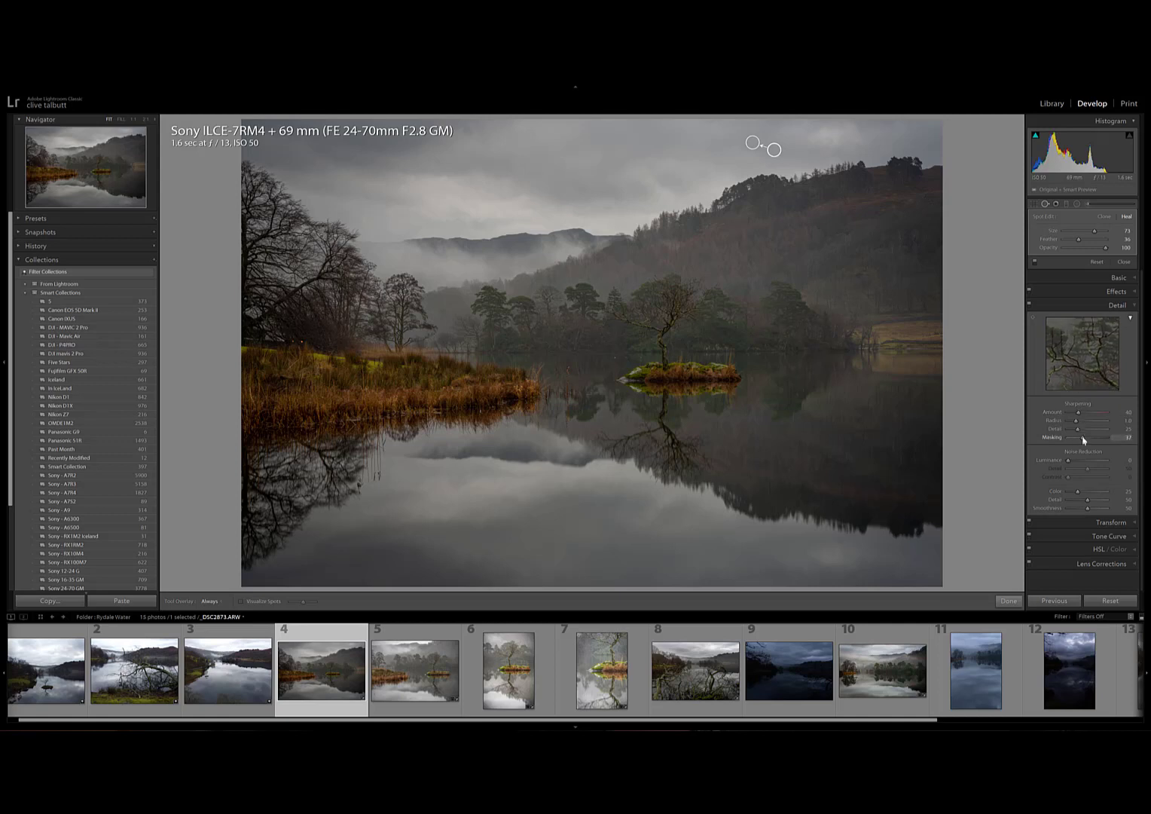
click(1089, 413)
drag(1069, 460, 1073, 494)
click(1043, 205)
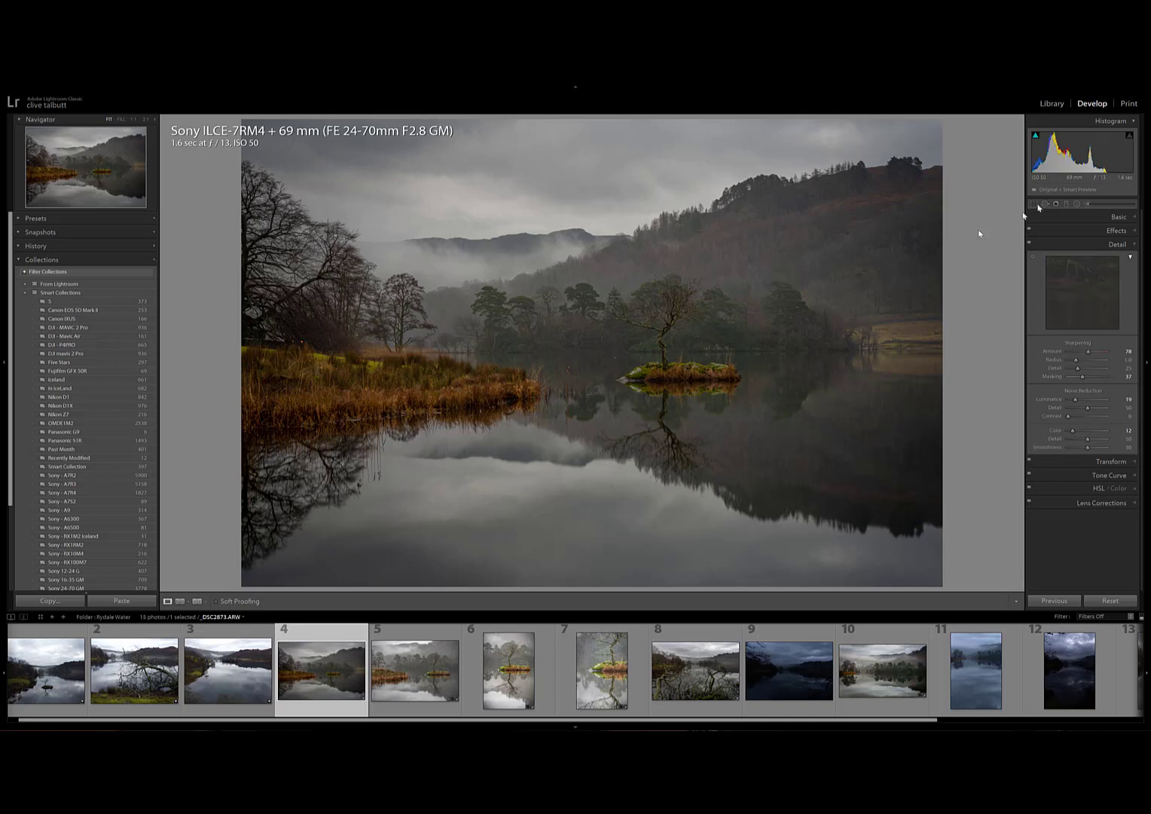
click(669, 315)
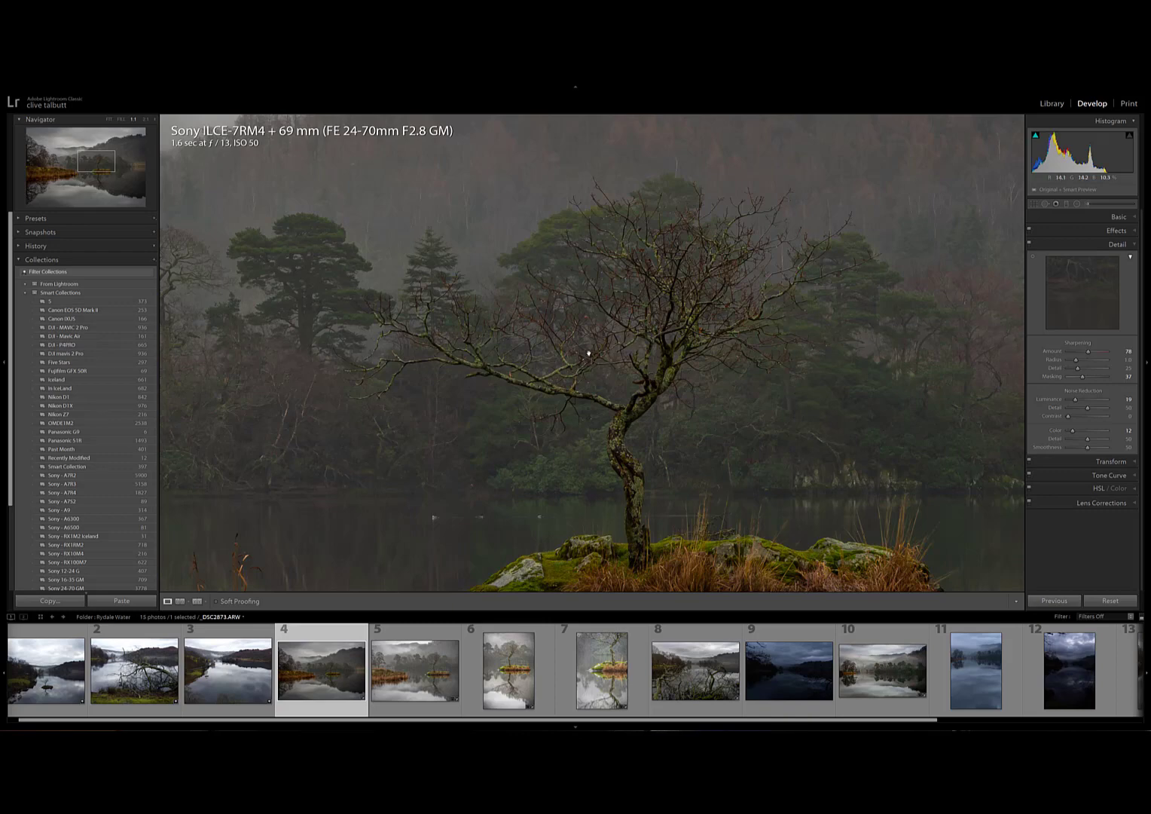
click(589, 354)
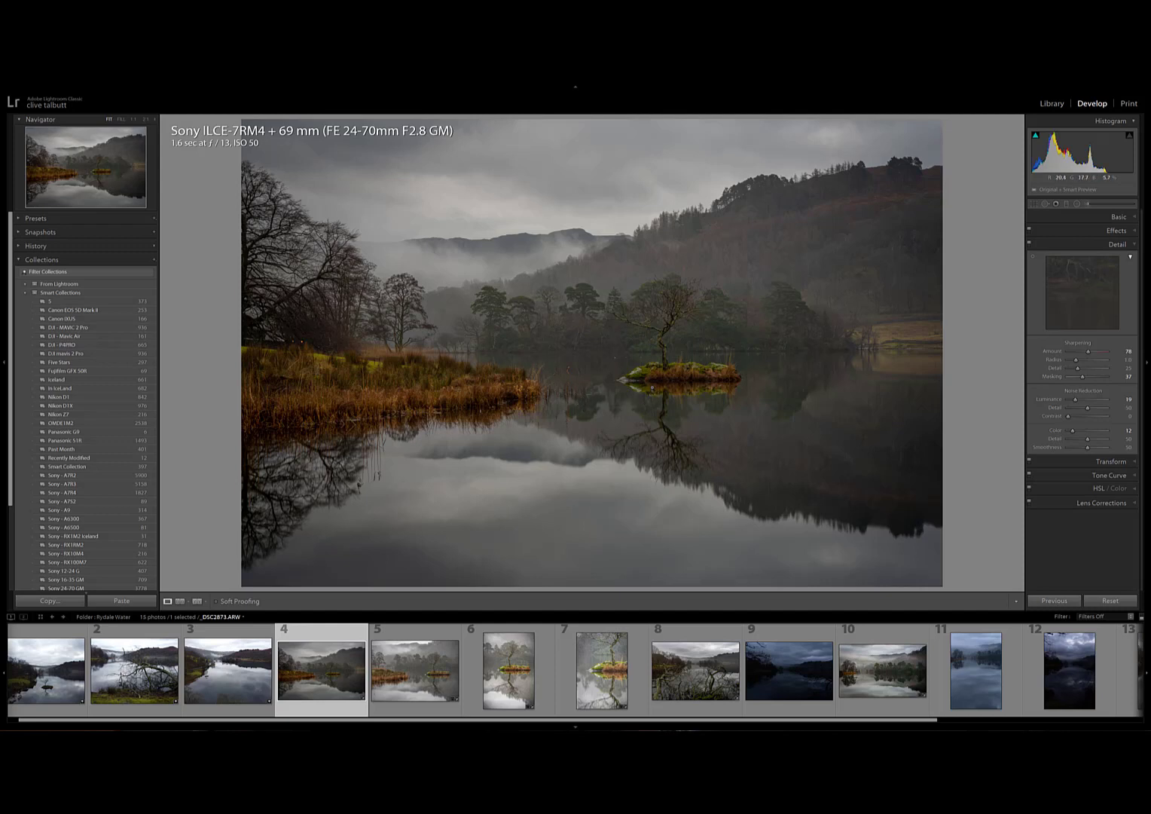
Brighten the photo by setting Blacks to +15 and Whites to +78
click(1135, 218)
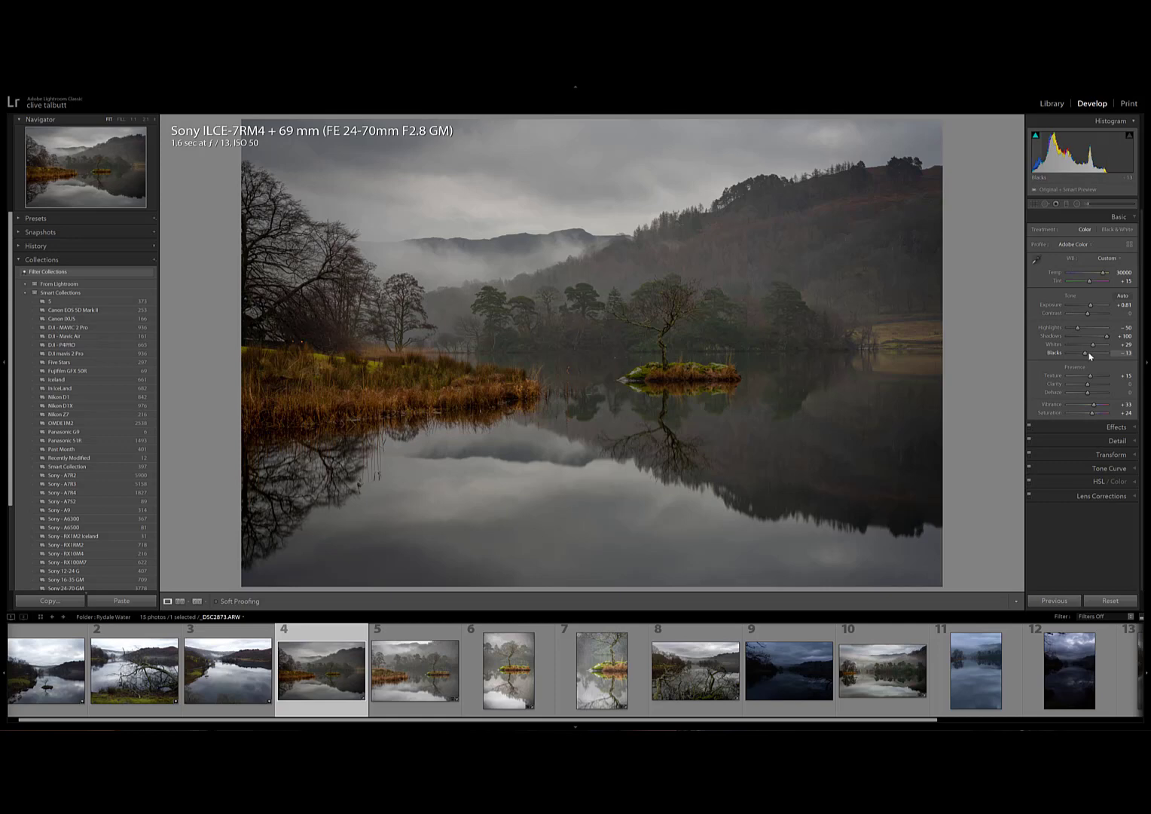
drag(1088, 352, 1093, 355)
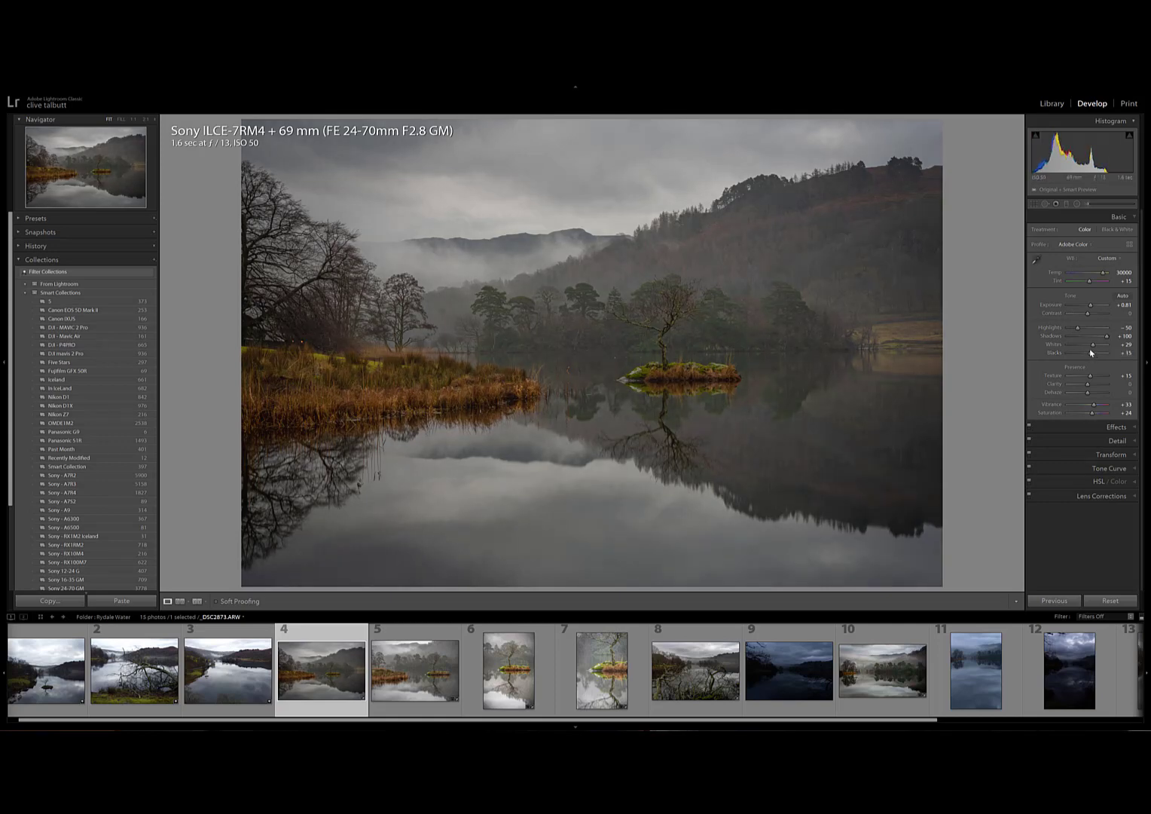
drag(1093, 344, 1103, 348)
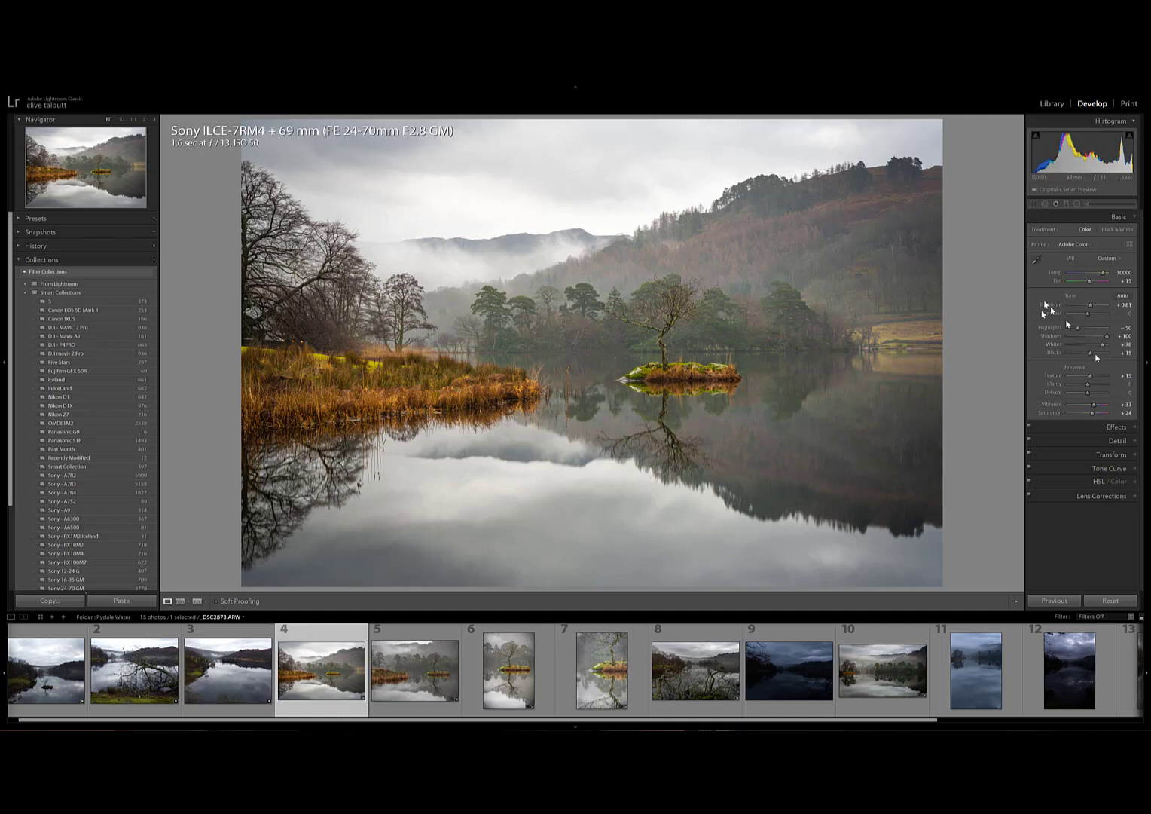
Paint over the sky with an Adjustment Brush using Dehaze 19 and Density 67
click(1087, 204)
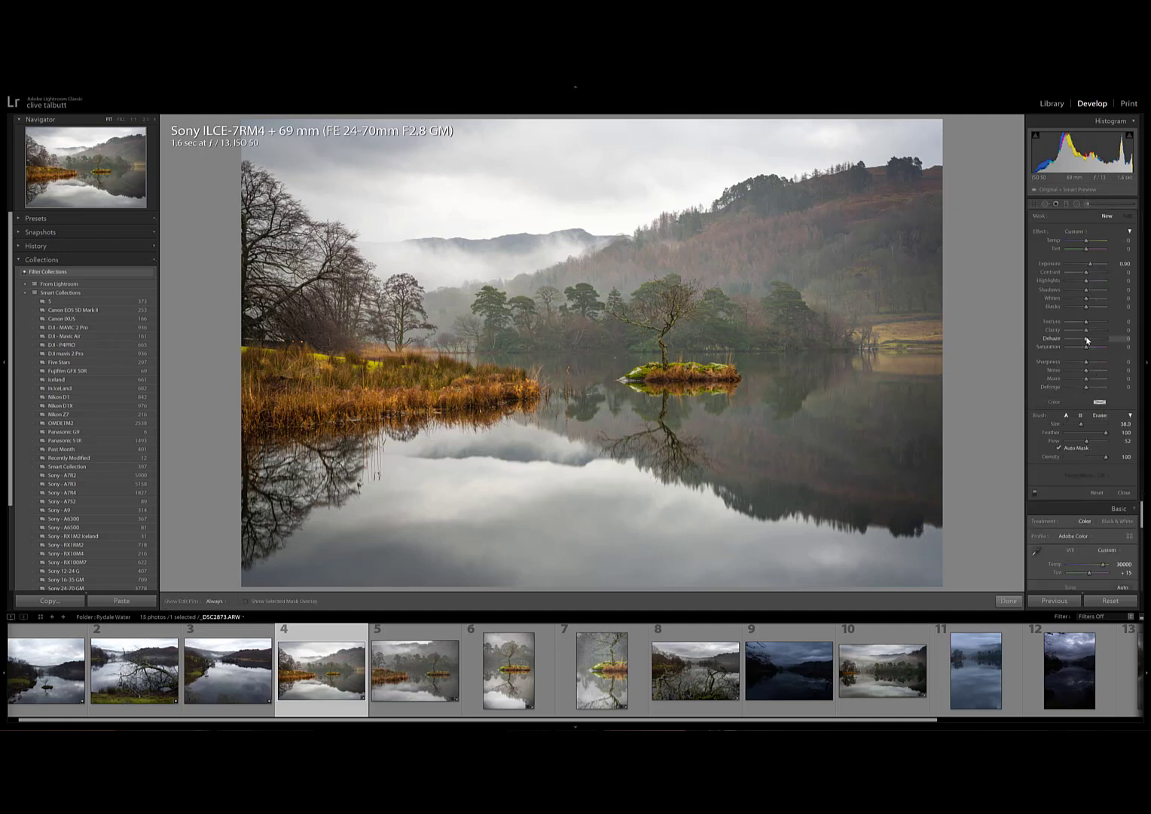
drag(1087, 339, 1091, 341)
drag(1086, 340, 1089, 342)
mouse_move(412, 231)
mouse_down()
mouse_move(350, 136)
mouse_move(390, 182)
mouse_move(466, 208)
mouse_move(616, 145)
mouse_move(836, 99)
mouse_move(883, 110)
mouse_move(750, 124)
mouse_move(449, 220)
mouse_move(330, 203)
mouse_up()
key(h)
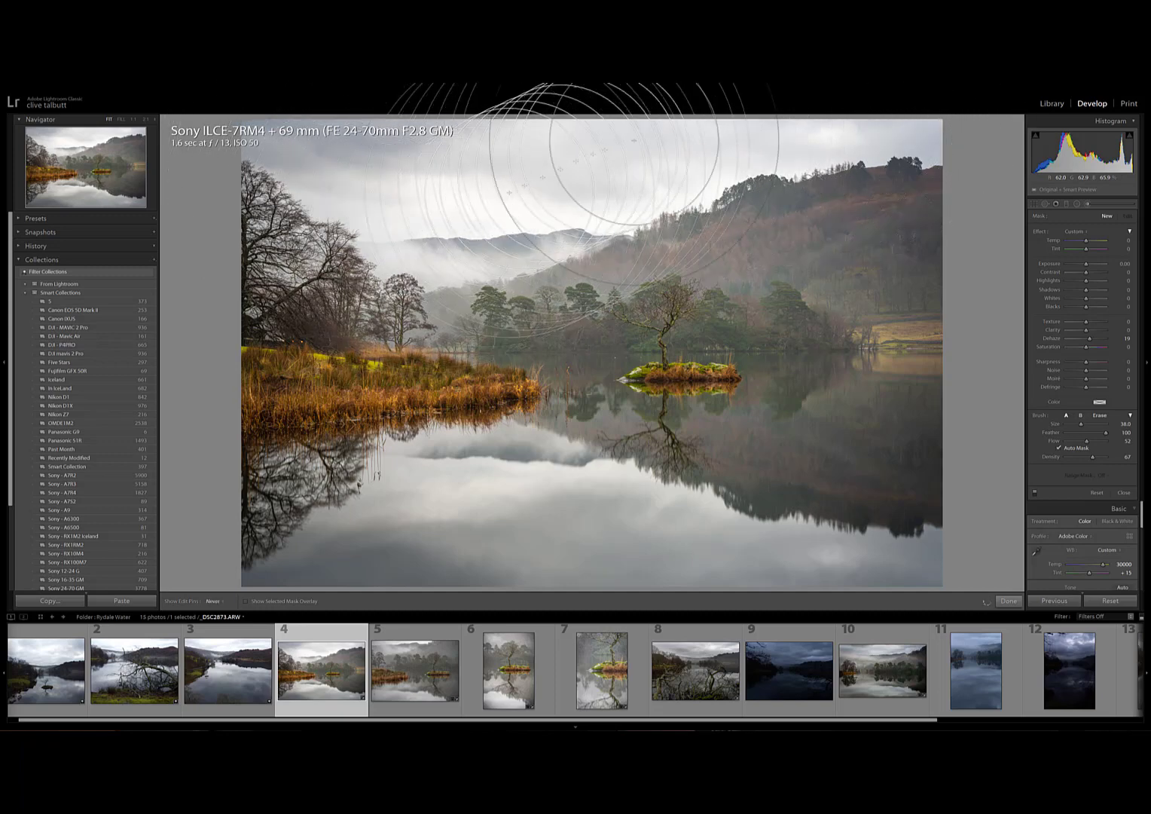
drag(629, 168, 641, 166)
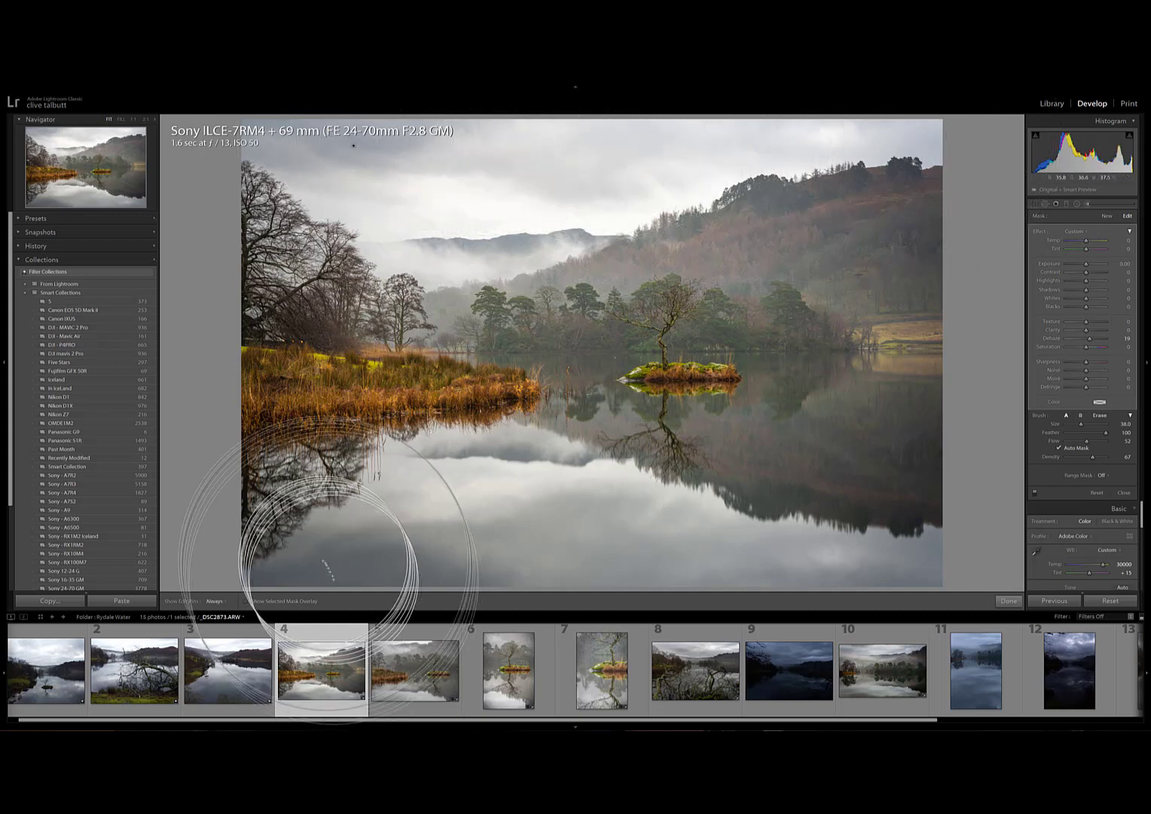
Extend the brush mask over the sky's reflection in the lake, raise its Dehaze slightly and finish the brush adjustment
key(h)
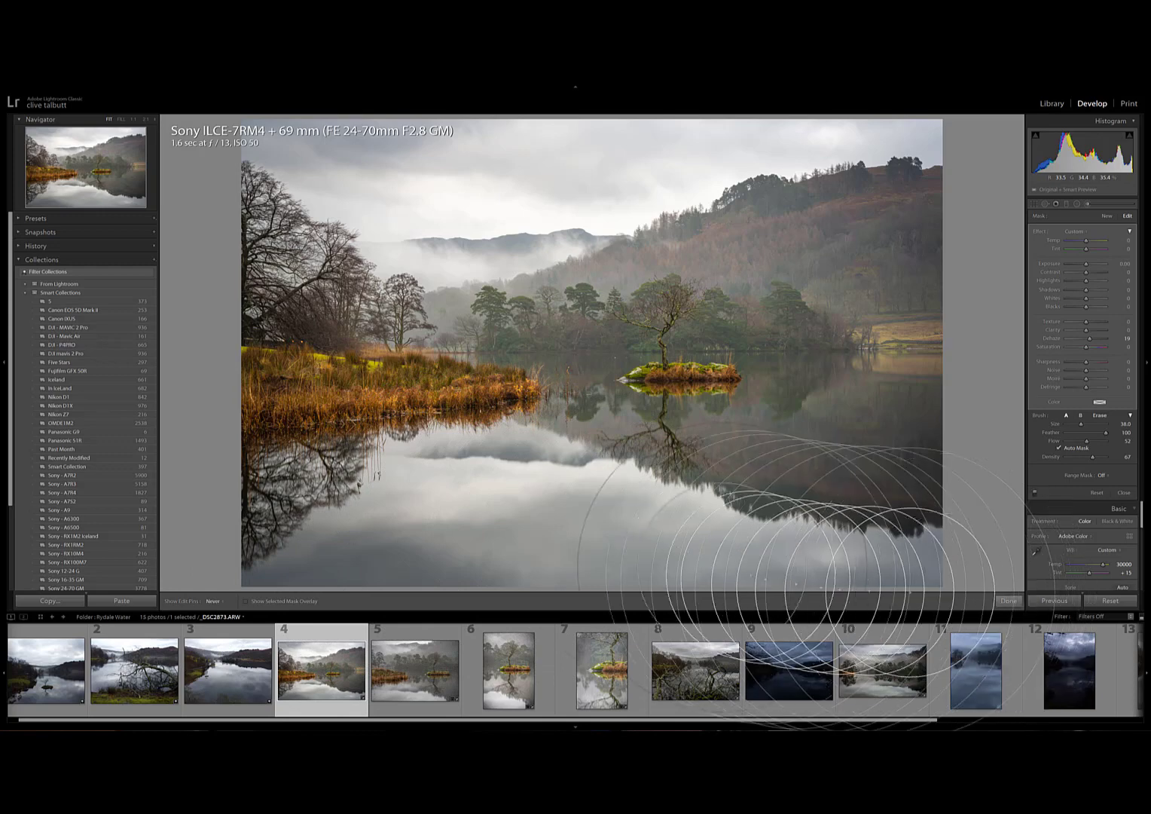
key(h)
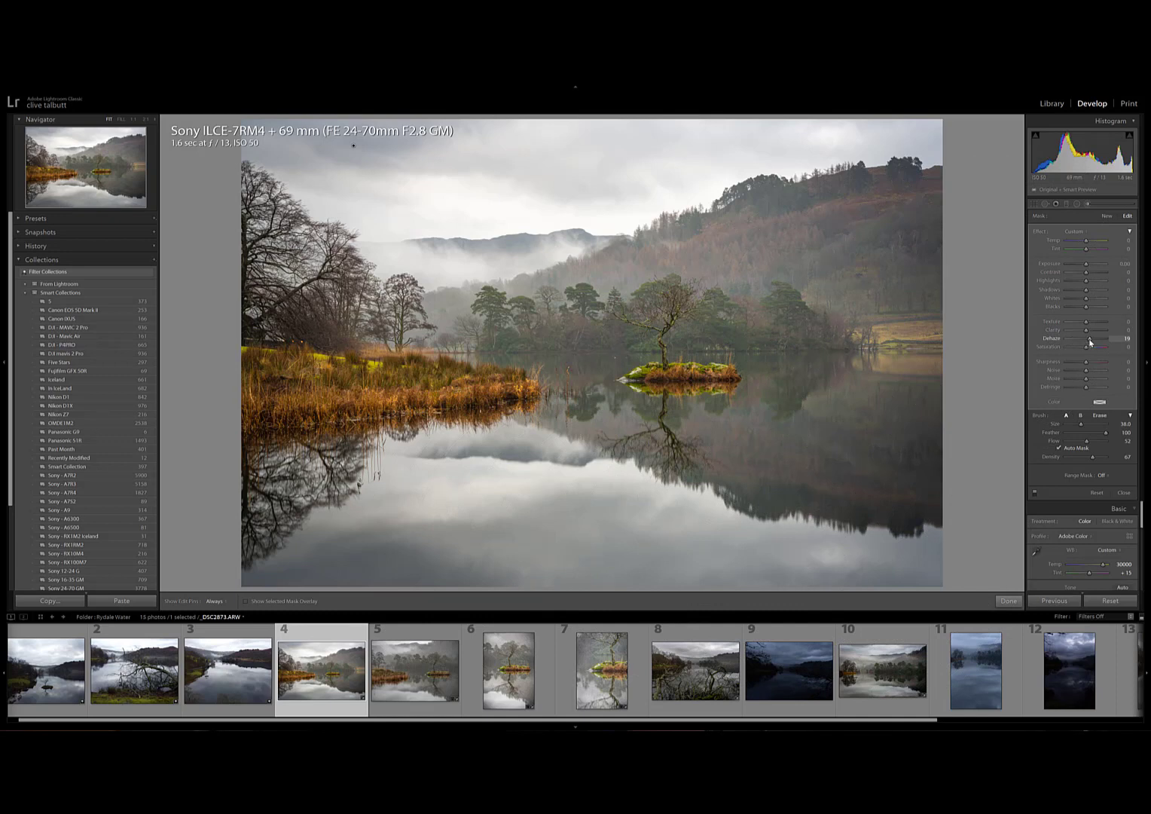
drag(1089, 339, 1092, 341)
click(1092, 204)
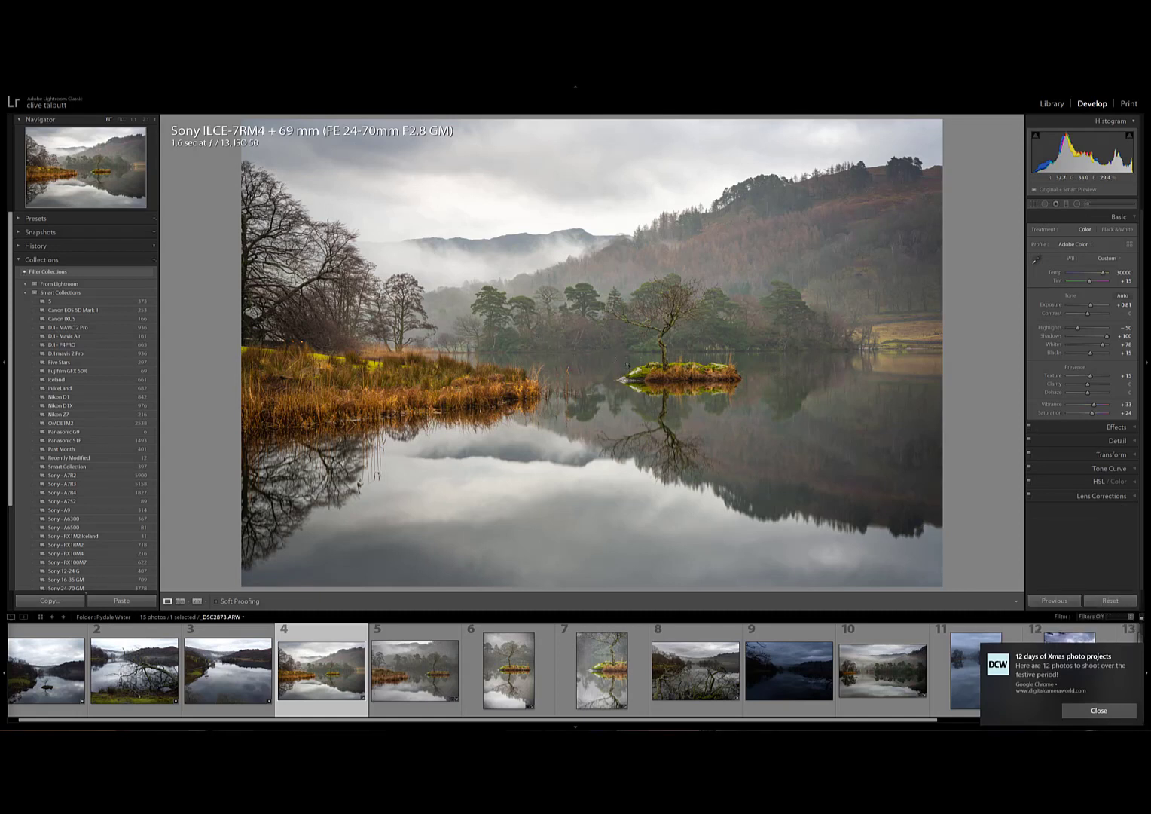
Set up the photo for printing with the Landscape - logo template
click(1134, 104)
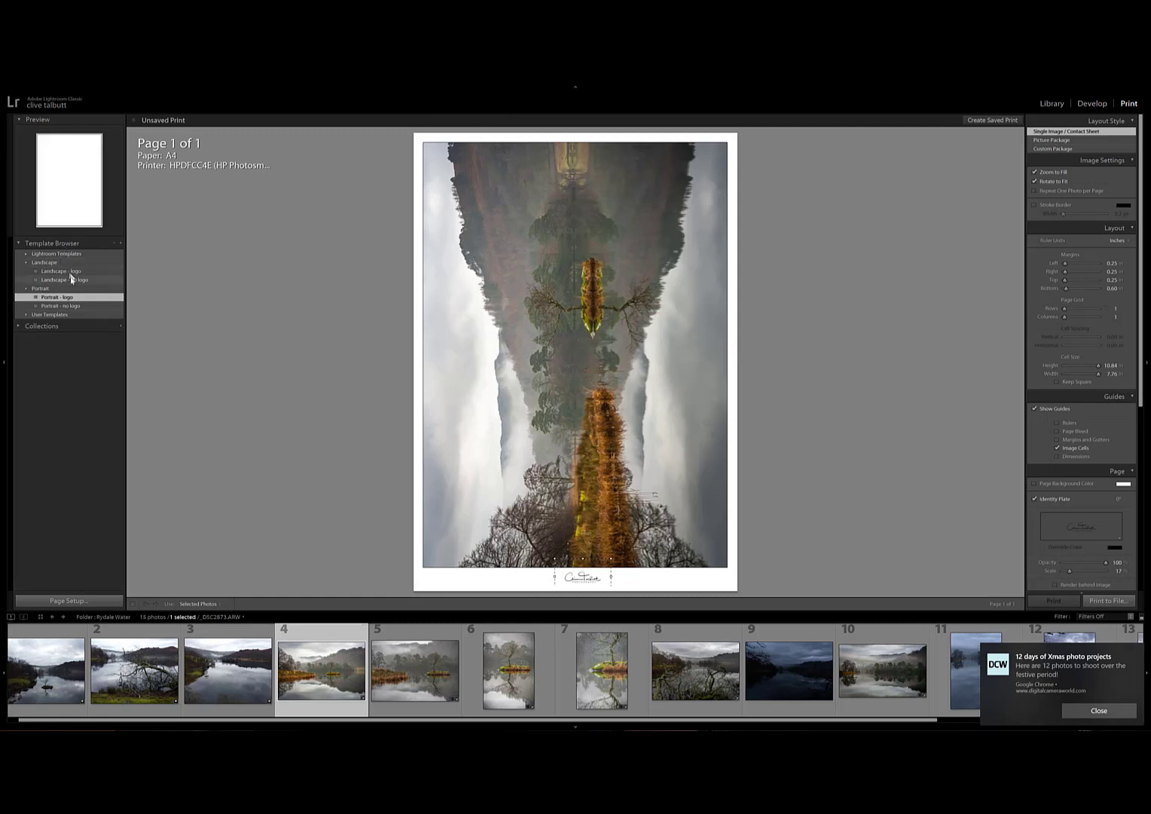
click(72, 279)
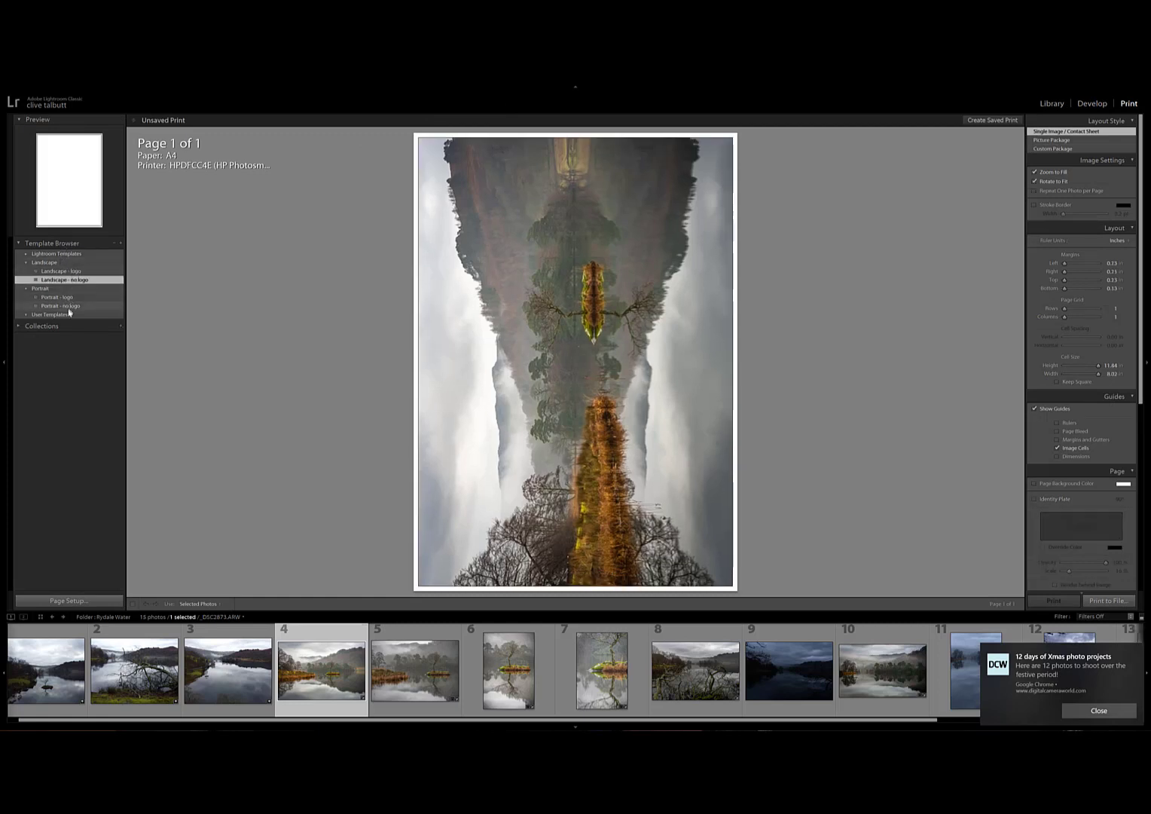
click(71, 271)
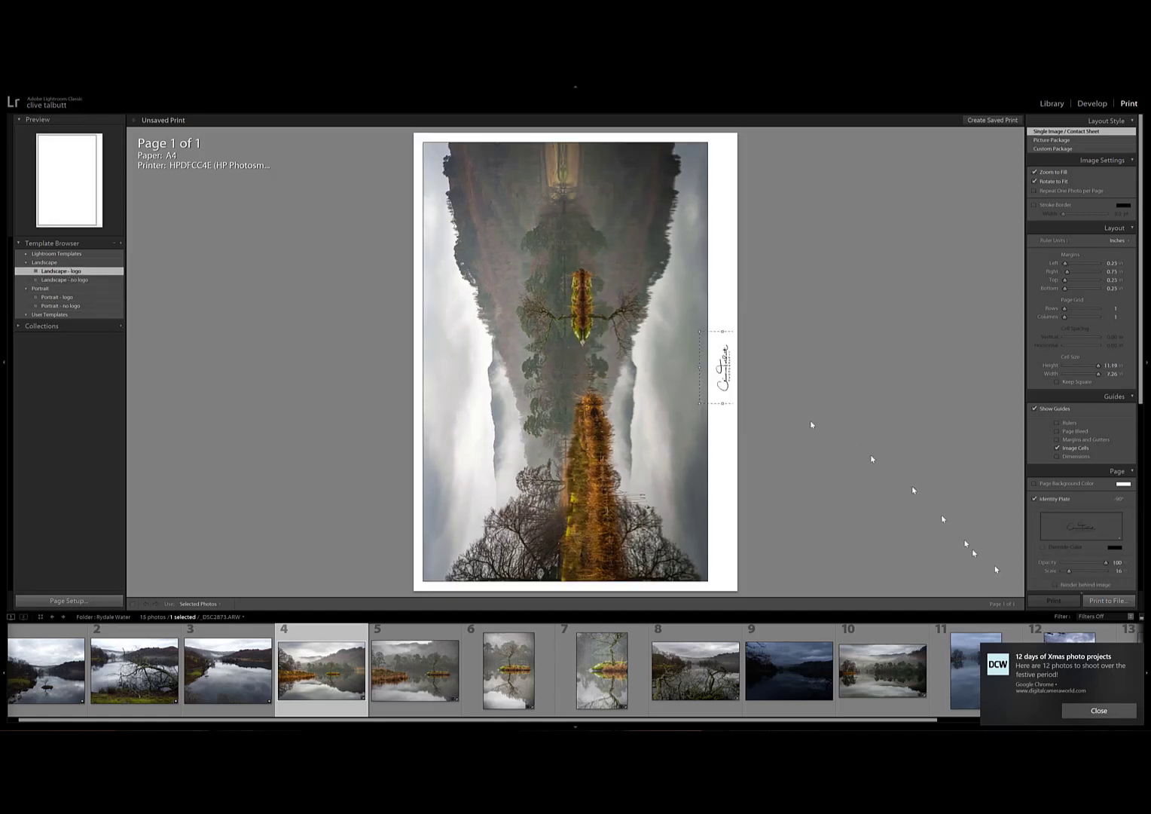
Export the print layout as a JPG file in the Rydale Water folder
click(1111, 599)
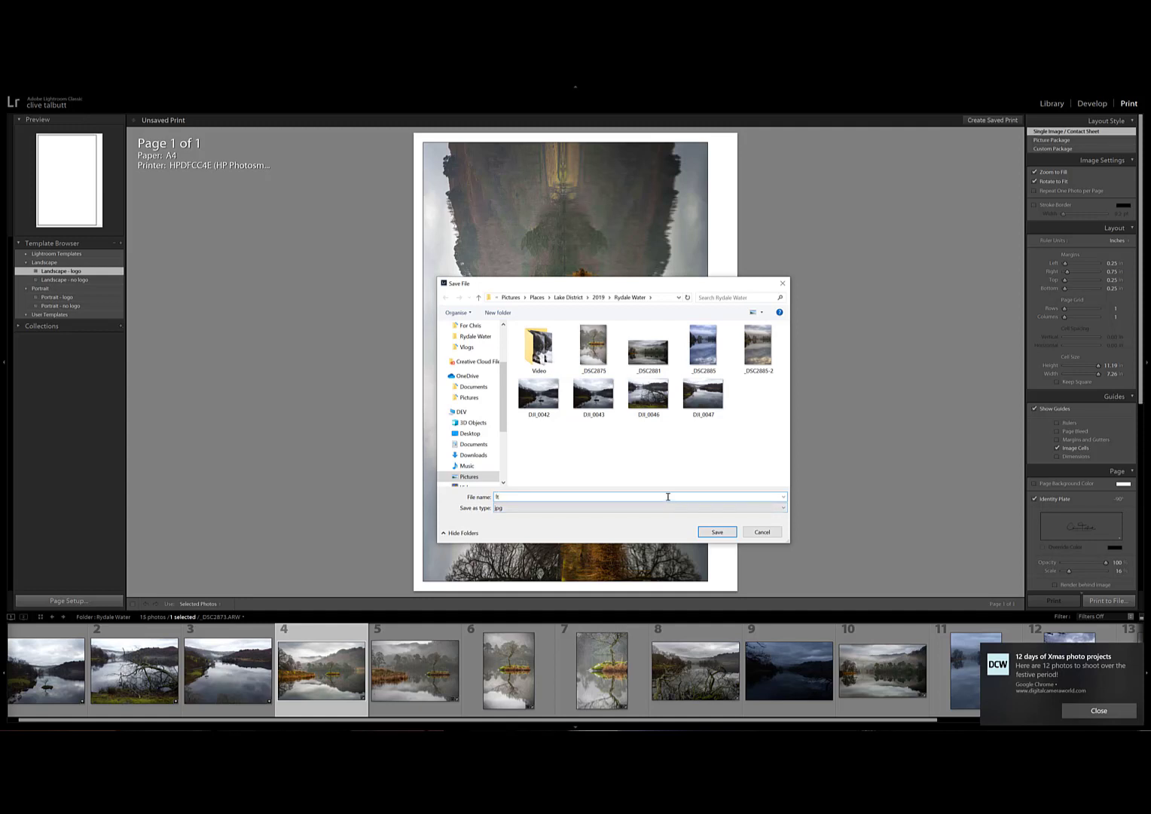
key(Return)
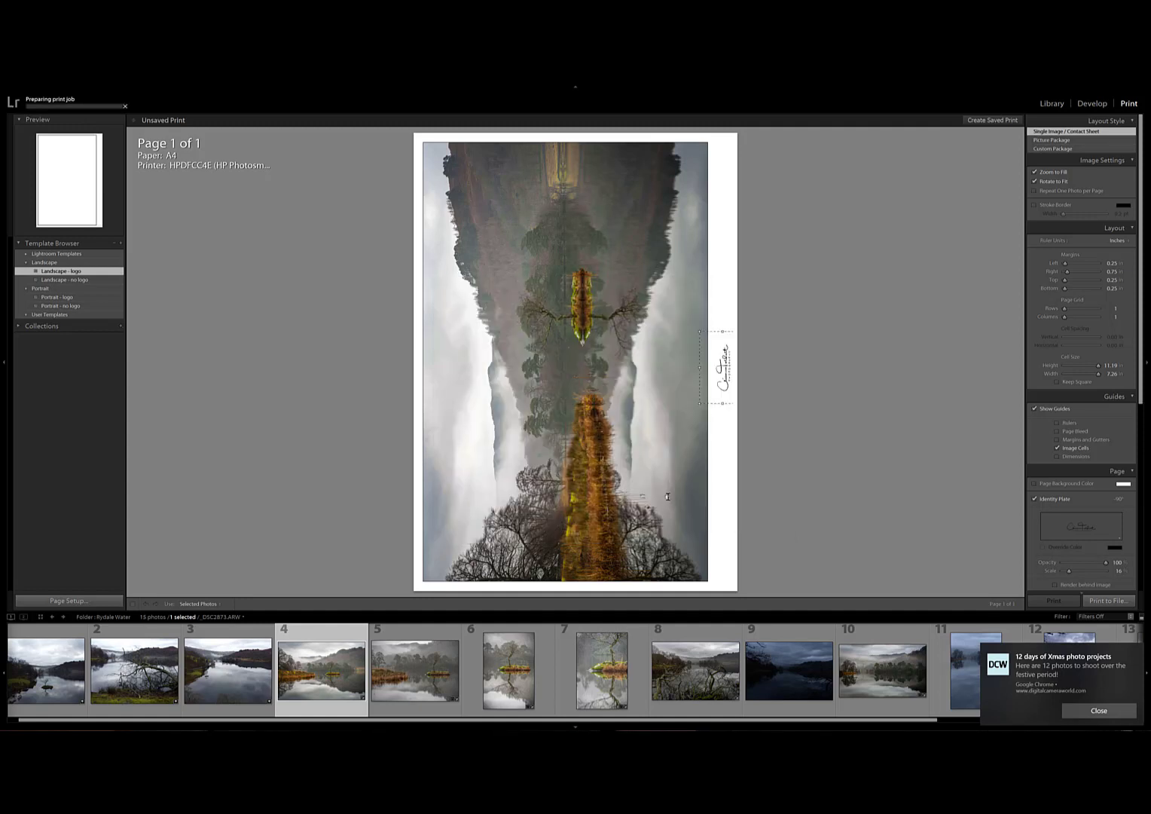